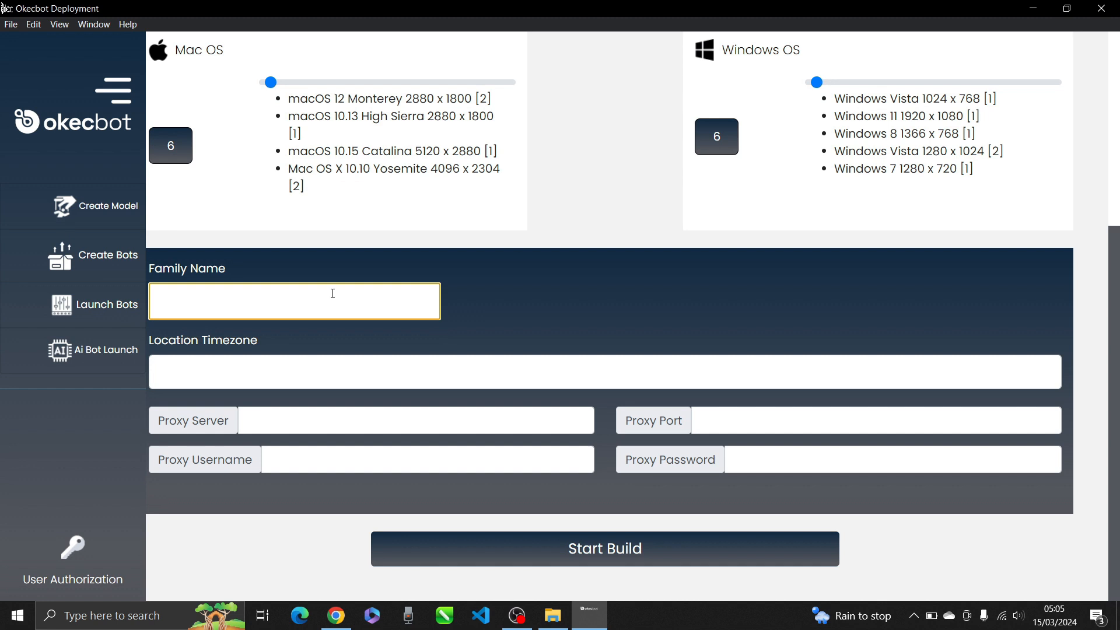
Enter TestProxy as the bot family name and move on to the location timezone entry.
{"action": "type", "text": "estProxy"}
{"action": "left_click", "coordinate": [361, 377]}
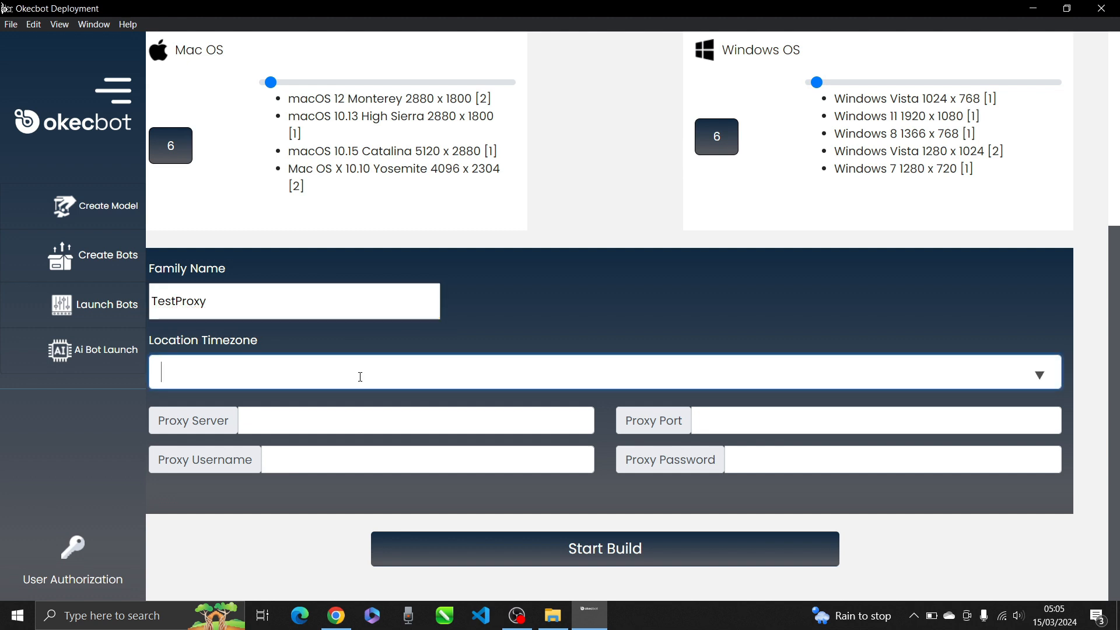
{"action": "type", "text": "a"}
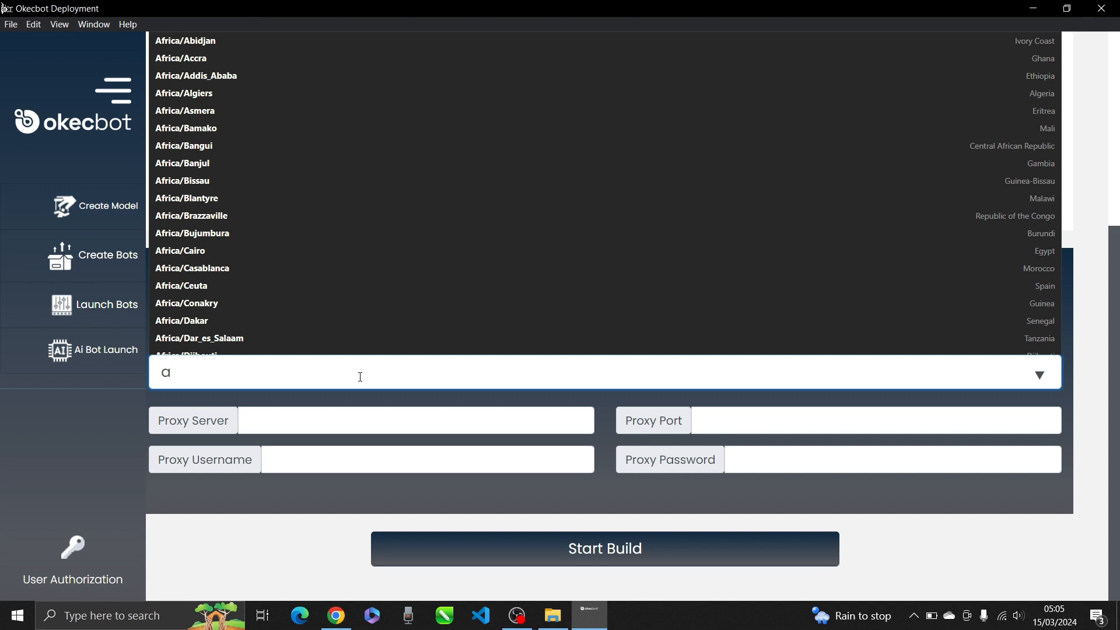
{"action": "type", "text": "frica"}
{"action": "key", "text": "BackSpace"}
{"action": "key", "text": "BackSpace"}
{"action": "key", "text": "BackSpace"}
{"action": "key", "text": "BackSpace"}
{"action": "key", "text": "BackSpace"}
{"action": "key", "text": "BackSpace"}
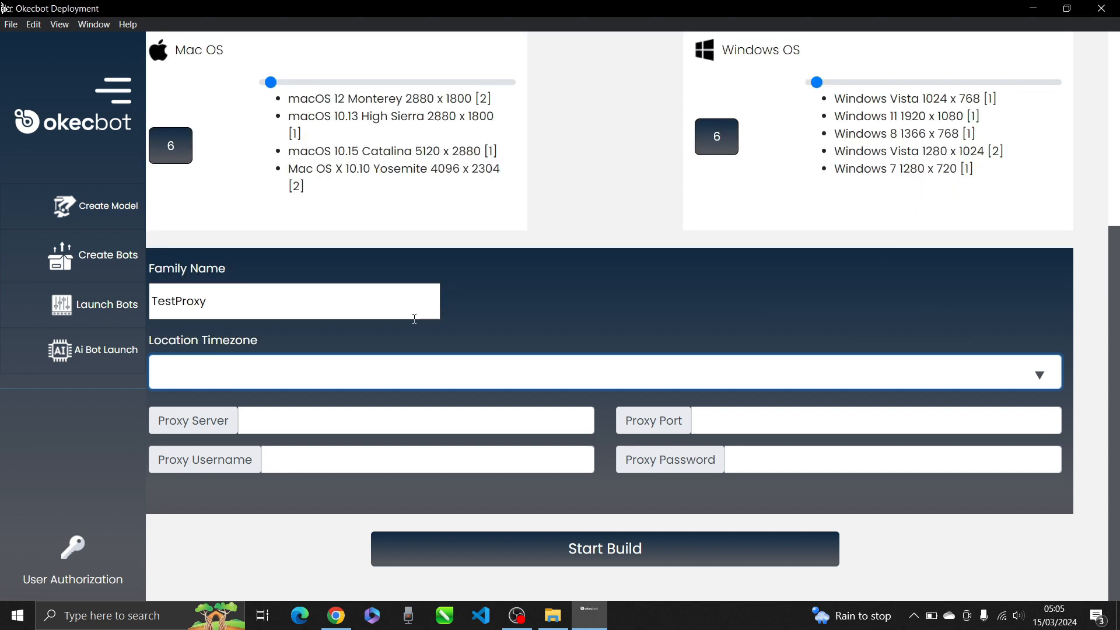
Search the location timezones for Lagos and choose Africa/Lagos for the bot family.
{"action": "type", "text": "lago"}
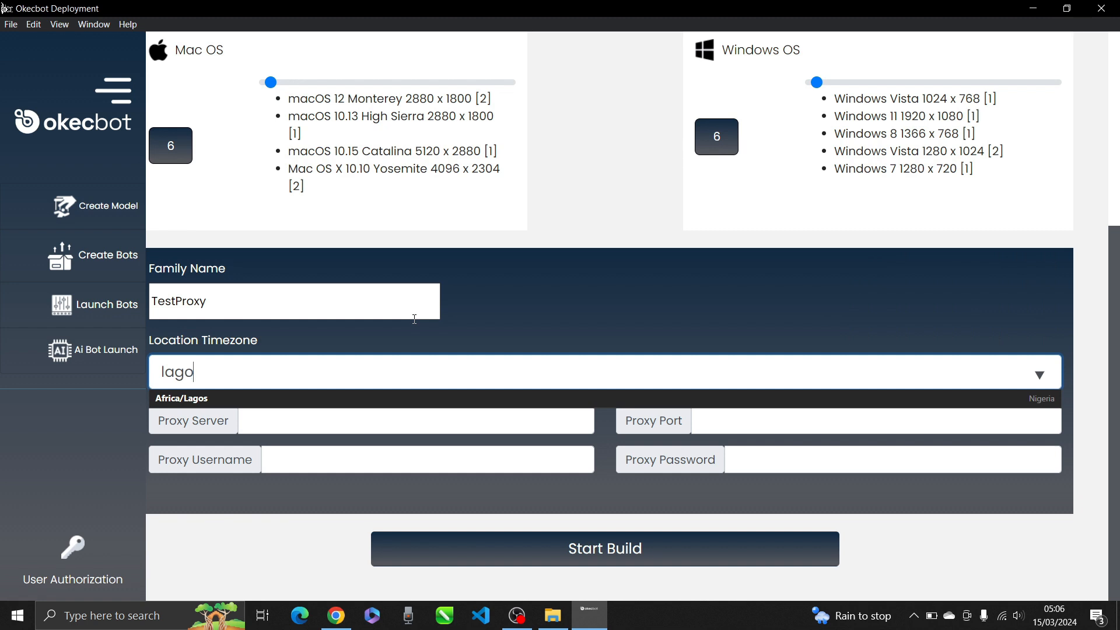
{"action": "type", "text": "s"}
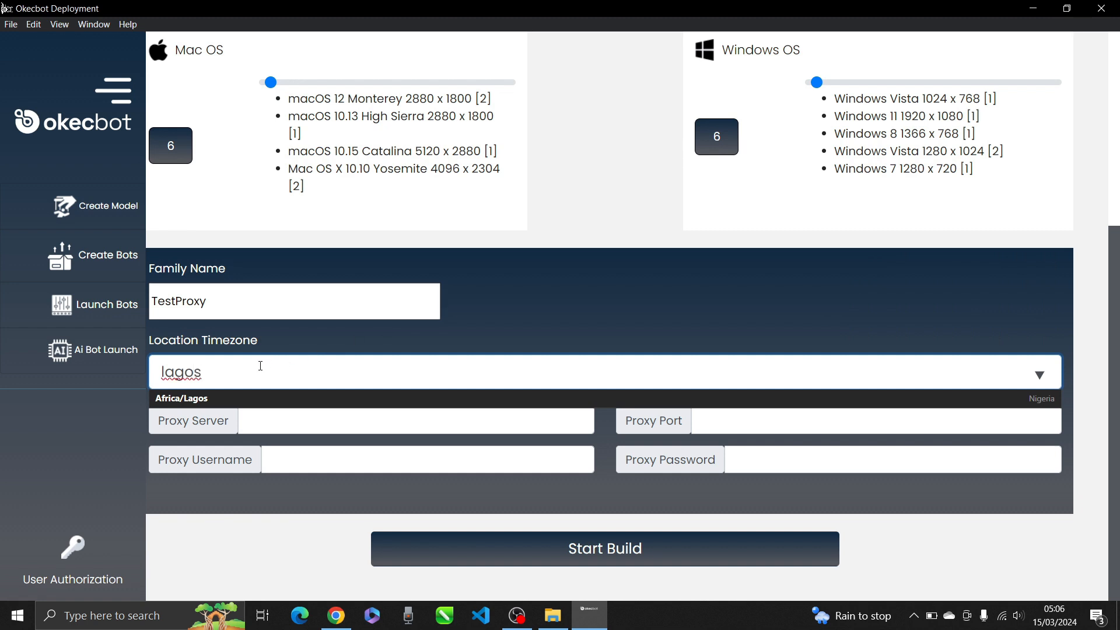
{"action": "key", "text": "BackSpace"}
{"action": "key", "text": "BackSpace"}
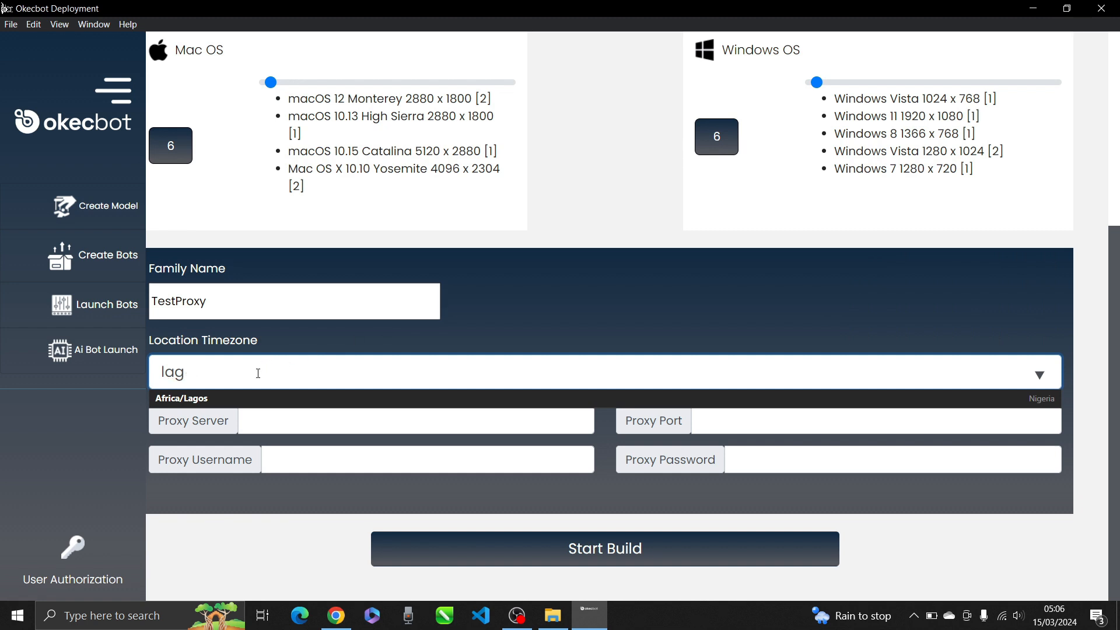
{"action": "left_click", "coordinate": [237, 404]}
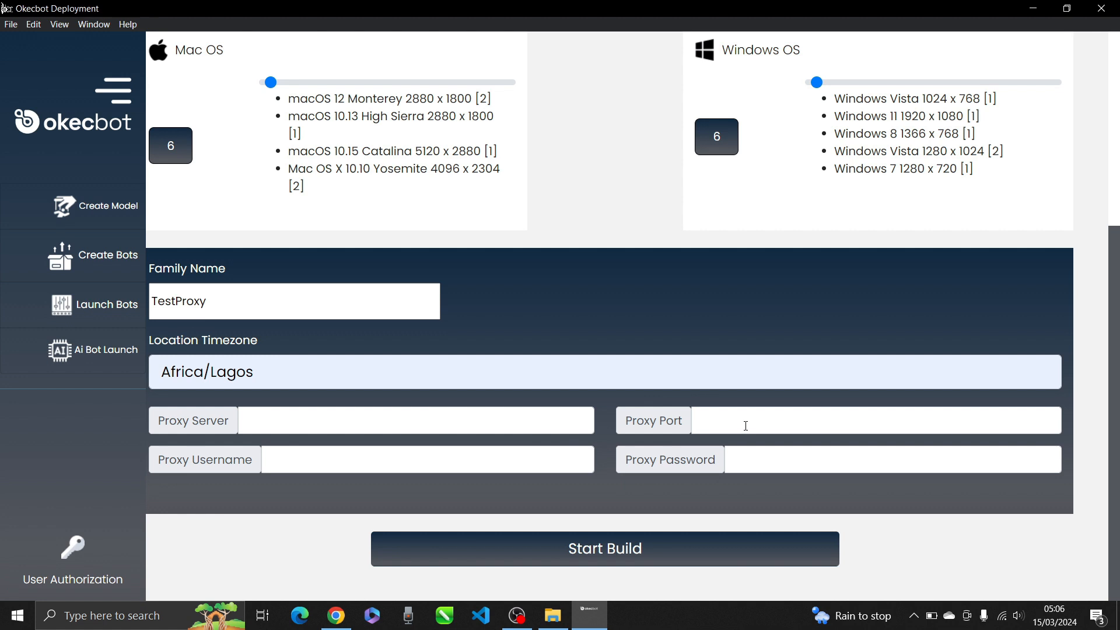
Switch to Chrome and open the Webshare proxy list to look up the proxy connection details.
{"action": "scroll", "coordinate": [745, 425], "scroll_direction": "up", "scroll_amount": 5}
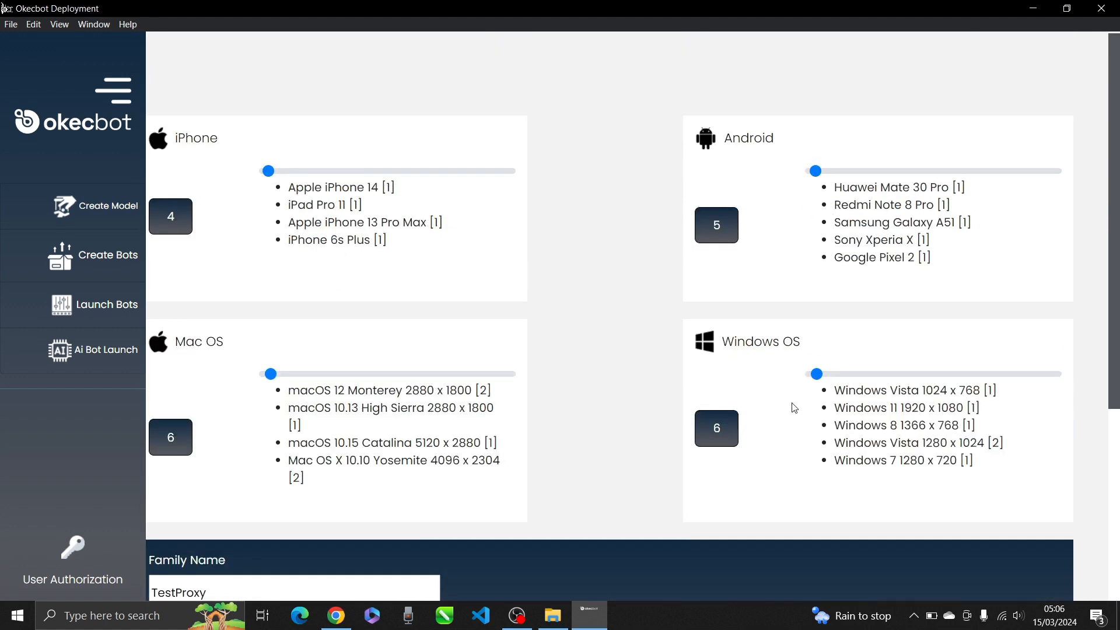
{"action": "scroll", "coordinate": [590, 419], "scroll_direction": "down", "scroll_amount": 5}
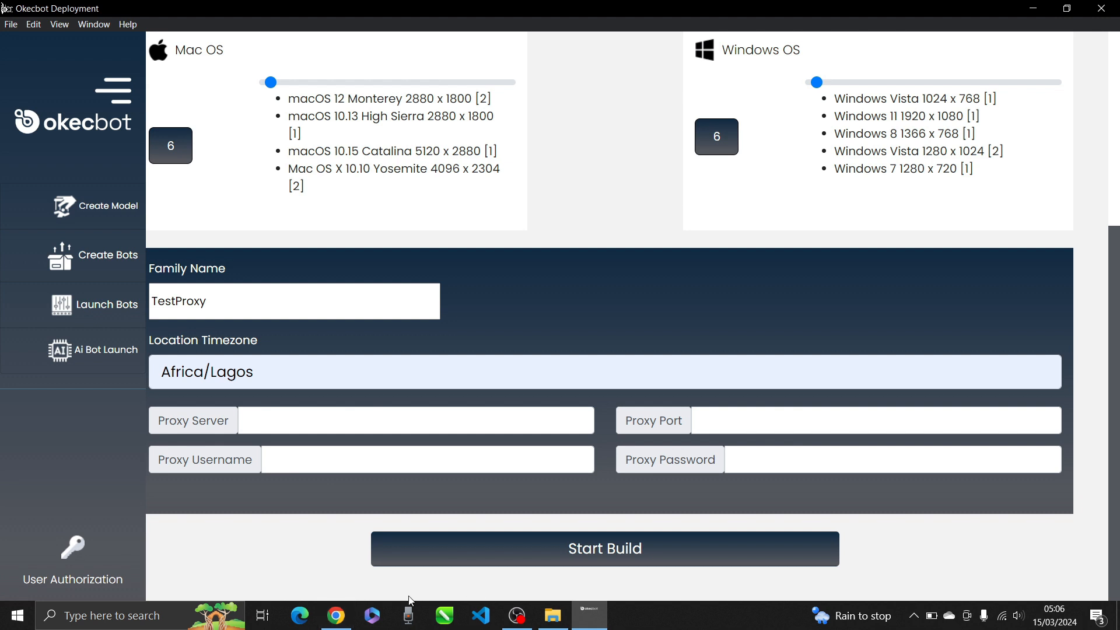
{"action": "left_click", "coordinate": [337, 617]}
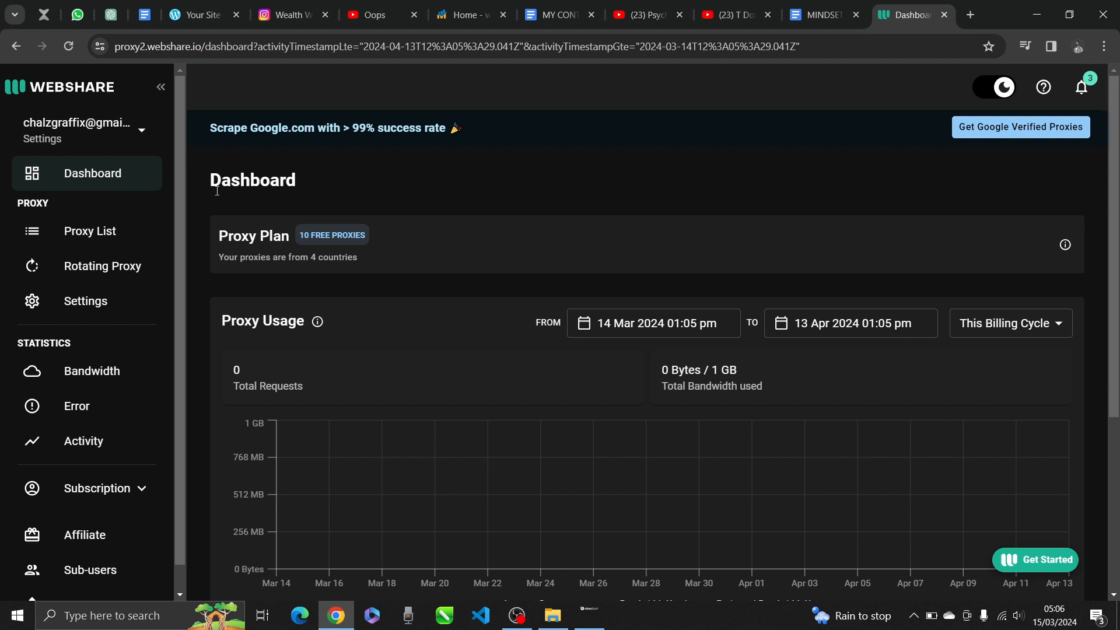
{"action": "left_click", "coordinate": [102, 233]}
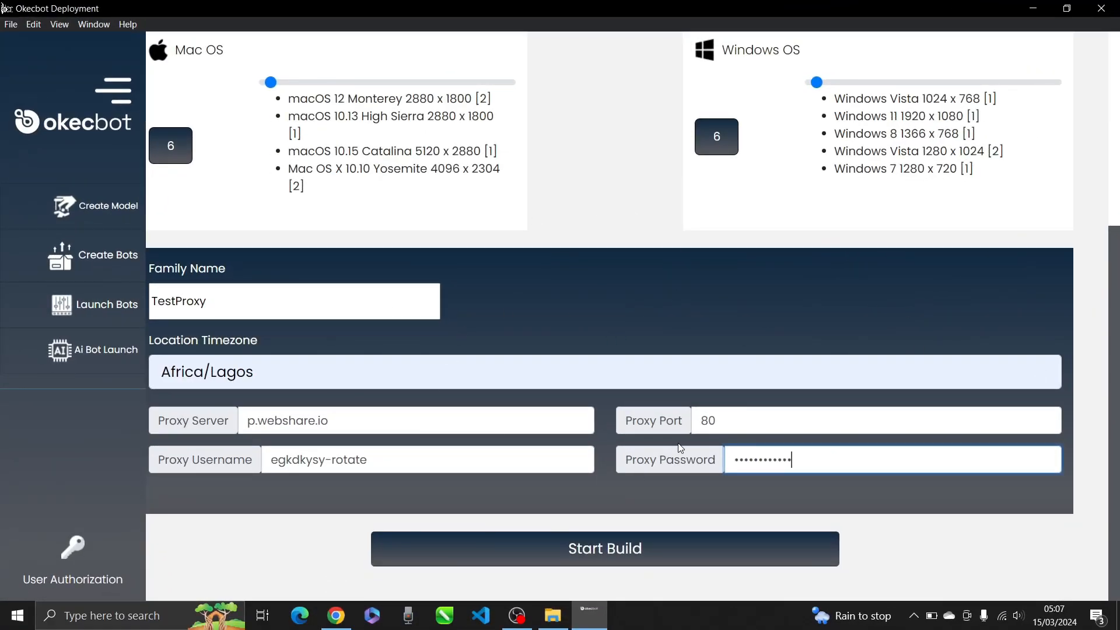
Build the TestProxy bot family with the entered proxy settings, confirming the upload and dismissing its log.
{"action": "scroll", "coordinate": [616, 467], "scroll_direction": "up", "scroll_amount": 5}
{"action": "scroll", "coordinate": [607, 435], "scroll_direction": "down", "scroll_amount": 5}
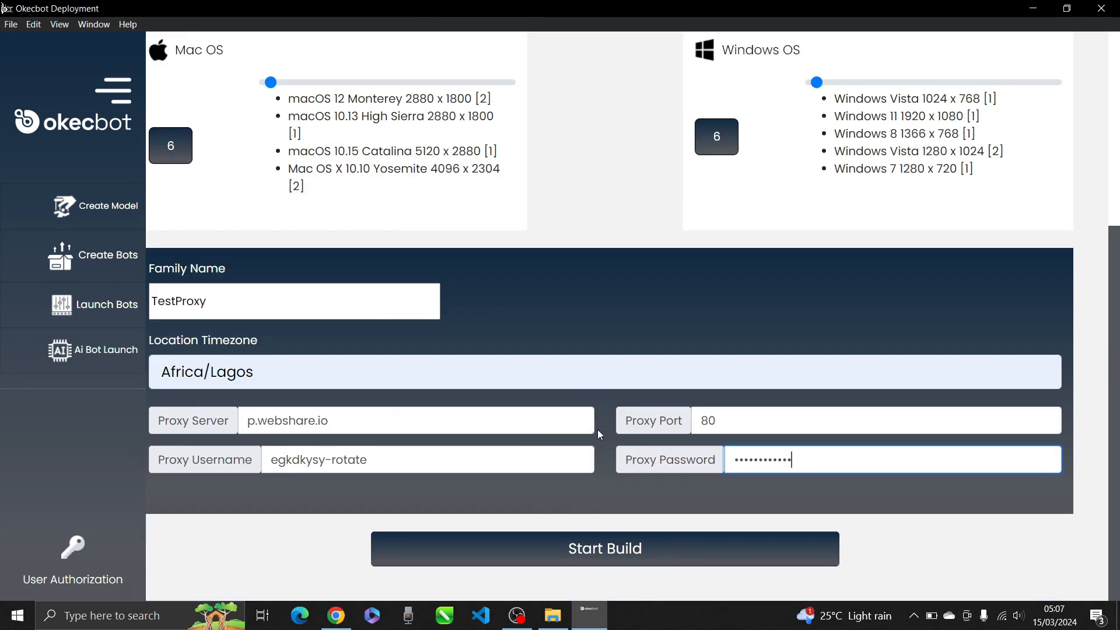
{"action": "left_click", "coordinate": [612, 550]}
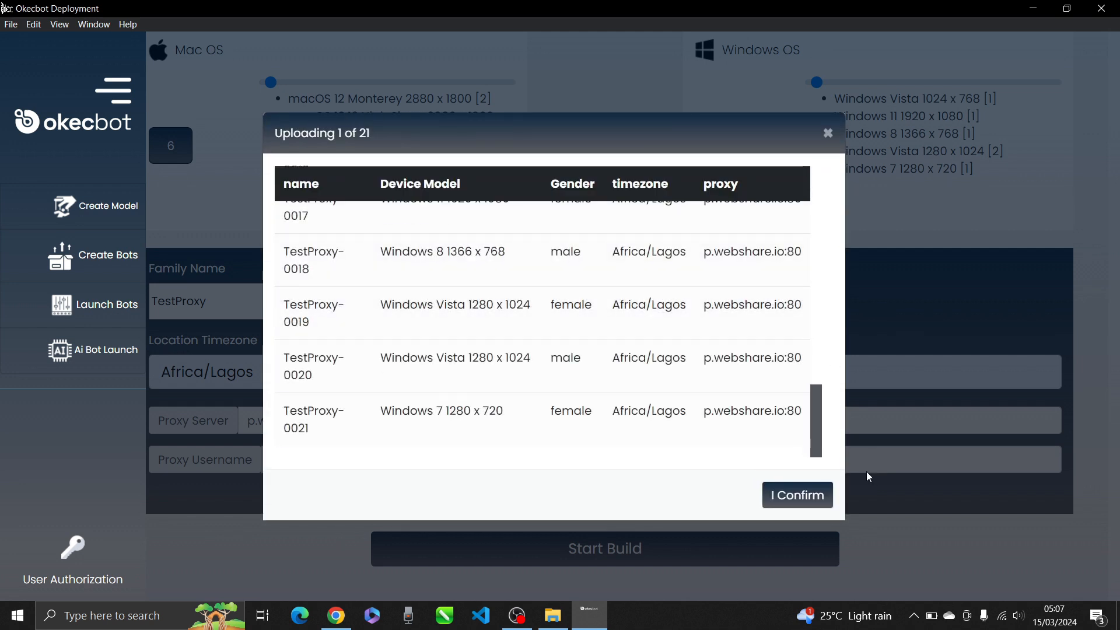
{"action": "left_click", "coordinate": [809, 497]}
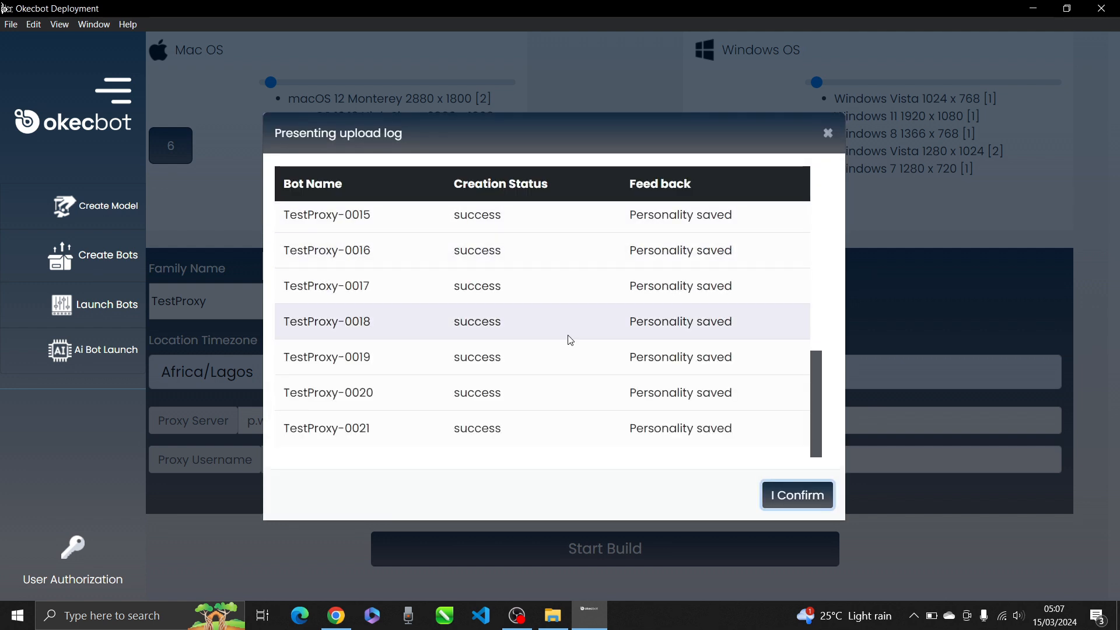
{"action": "left_click", "coordinate": [828, 133]}
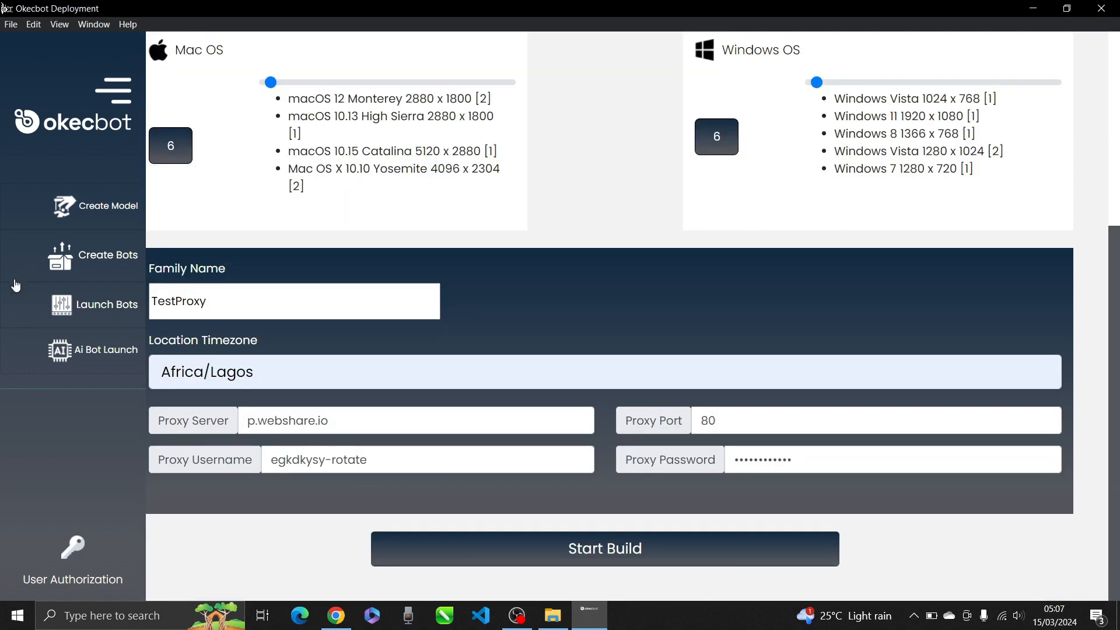
Check the bot families available for launching, leaving the current family selection as it is.
{"action": "left_click", "coordinate": [98, 309]}
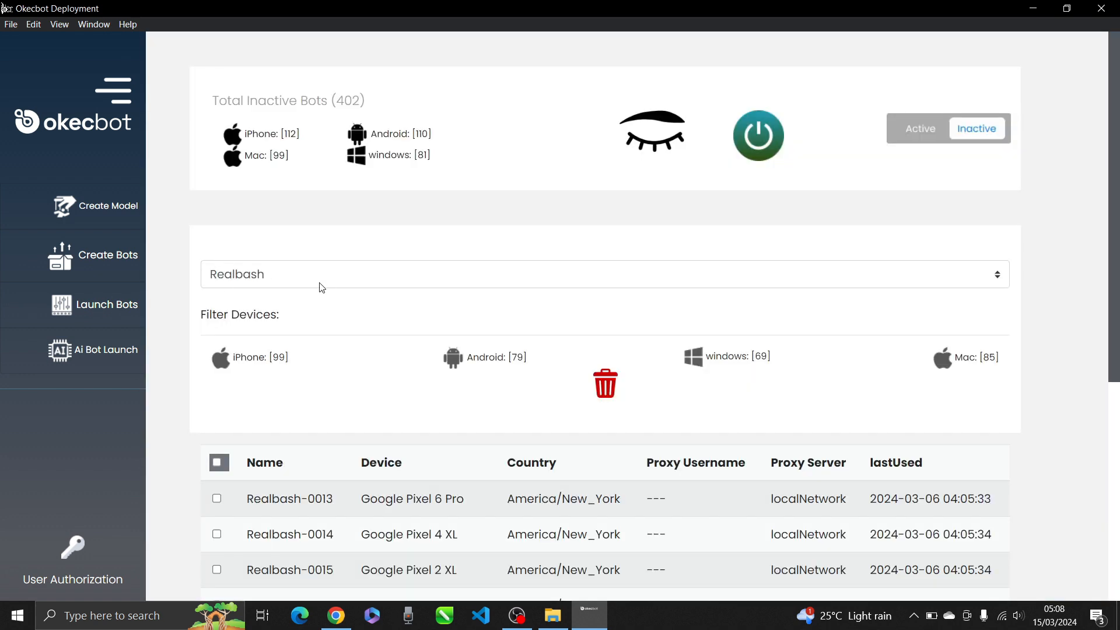
{"action": "left_click", "coordinate": [320, 283]}
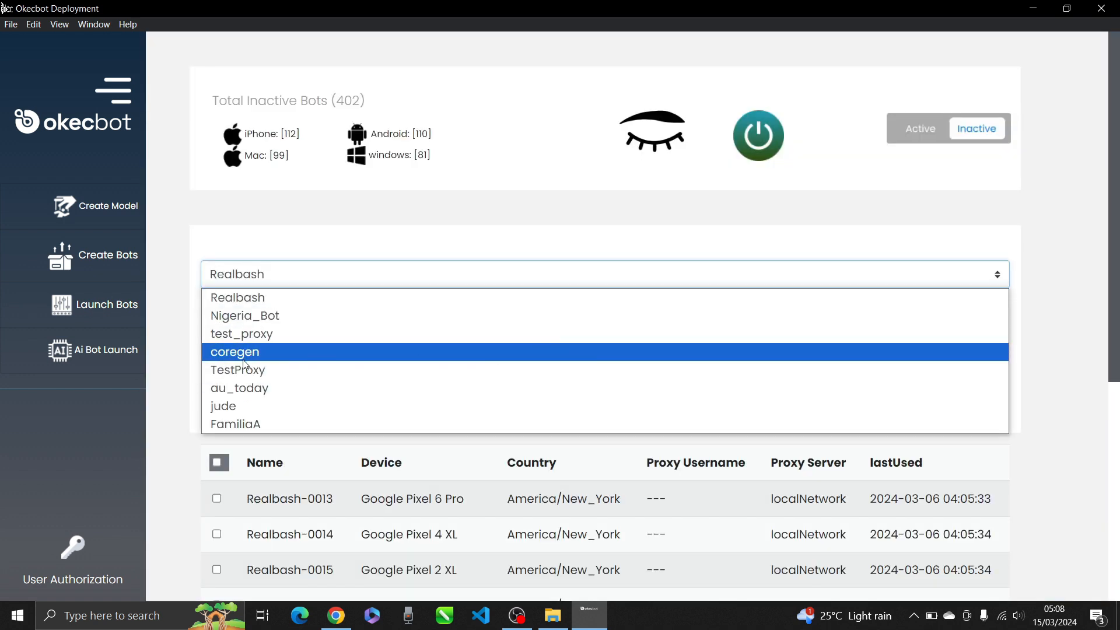
{"action": "left_click", "coordinate": [559, 181]}
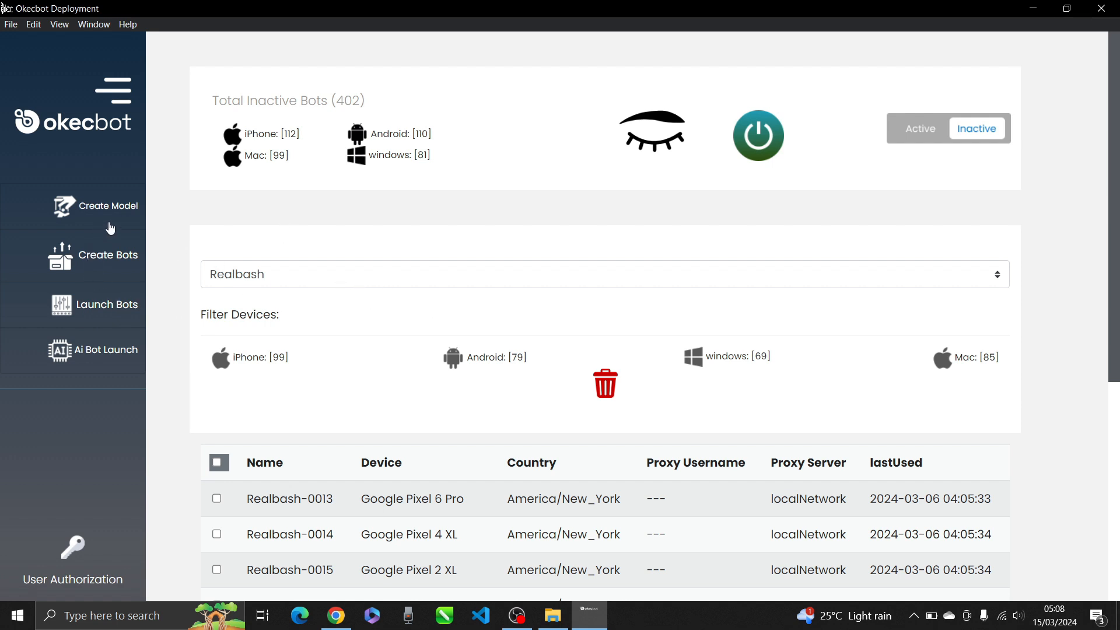
{"action": "left_click", "coordinate": [108, 198]}
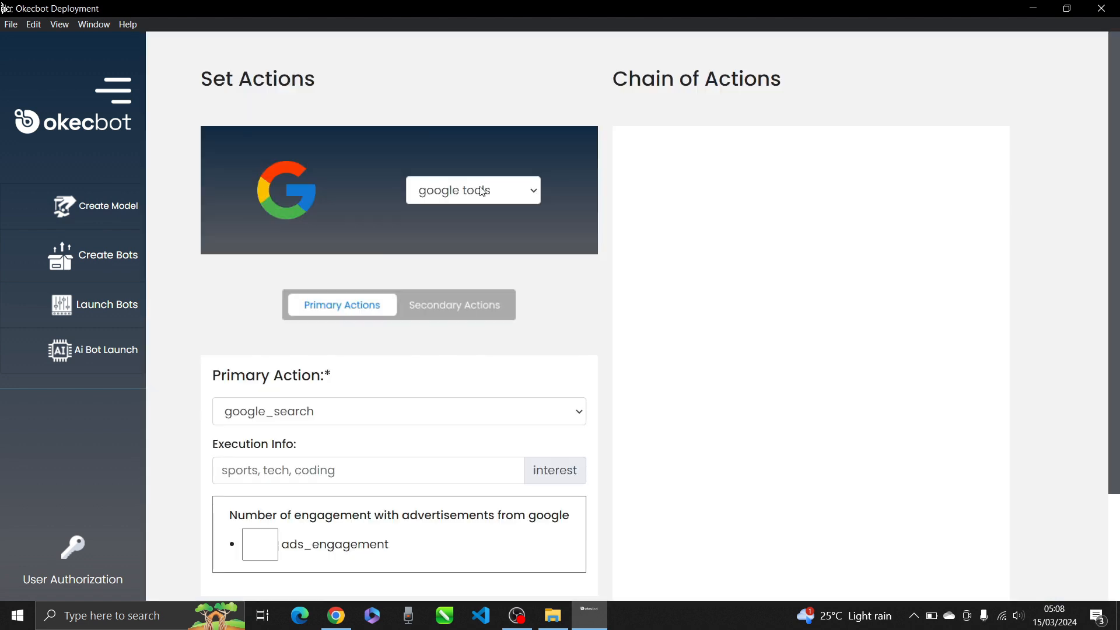
{"action": "left_click", "coordinate": [477, 189]}
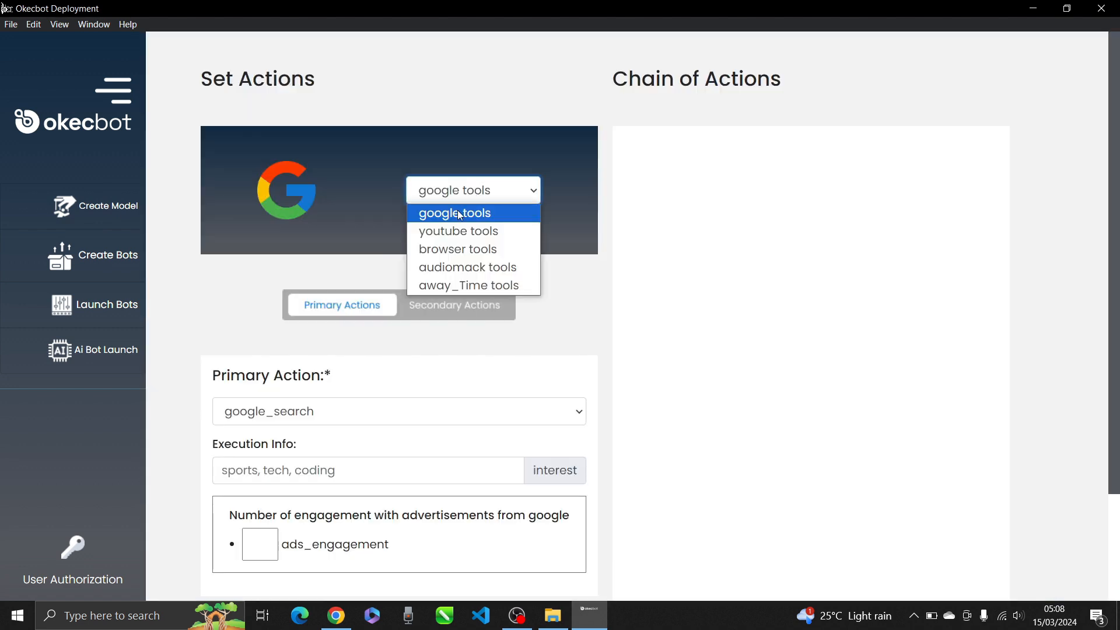
{"action": "left_click", "coordinate": [443, 250]}
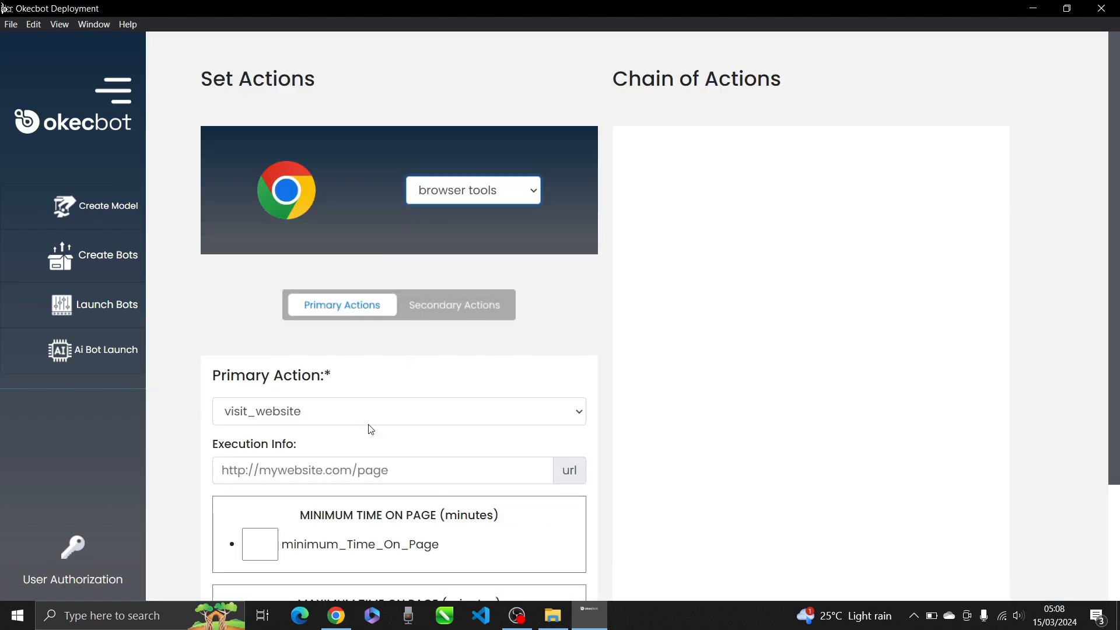
{"action": "left_click", "coordinate": [386, 467]}
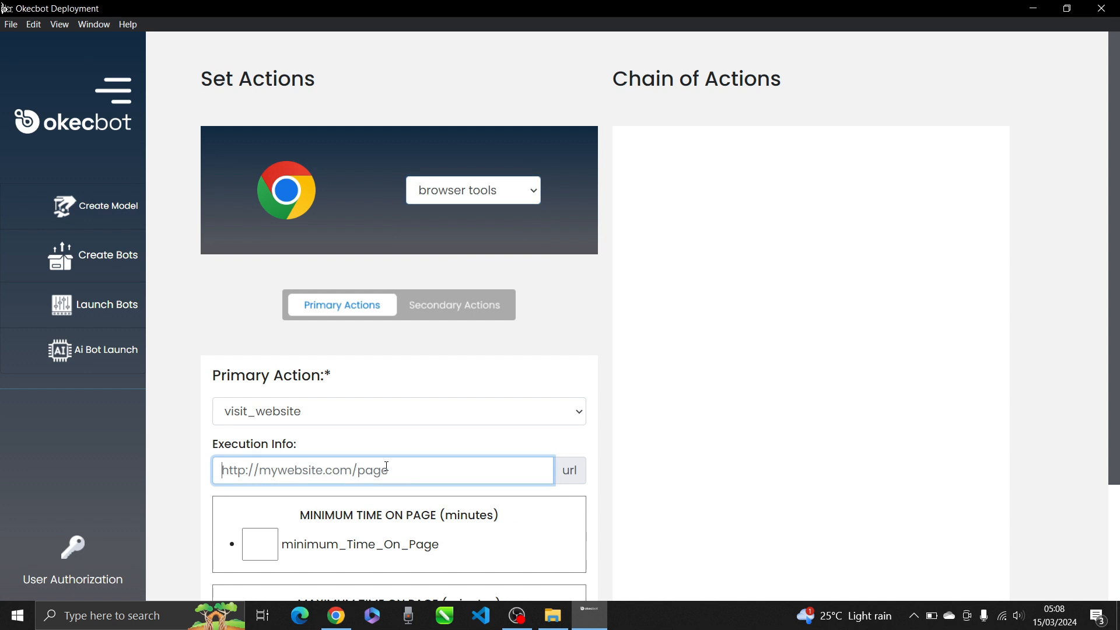
{"action": "type", "text": "https"}
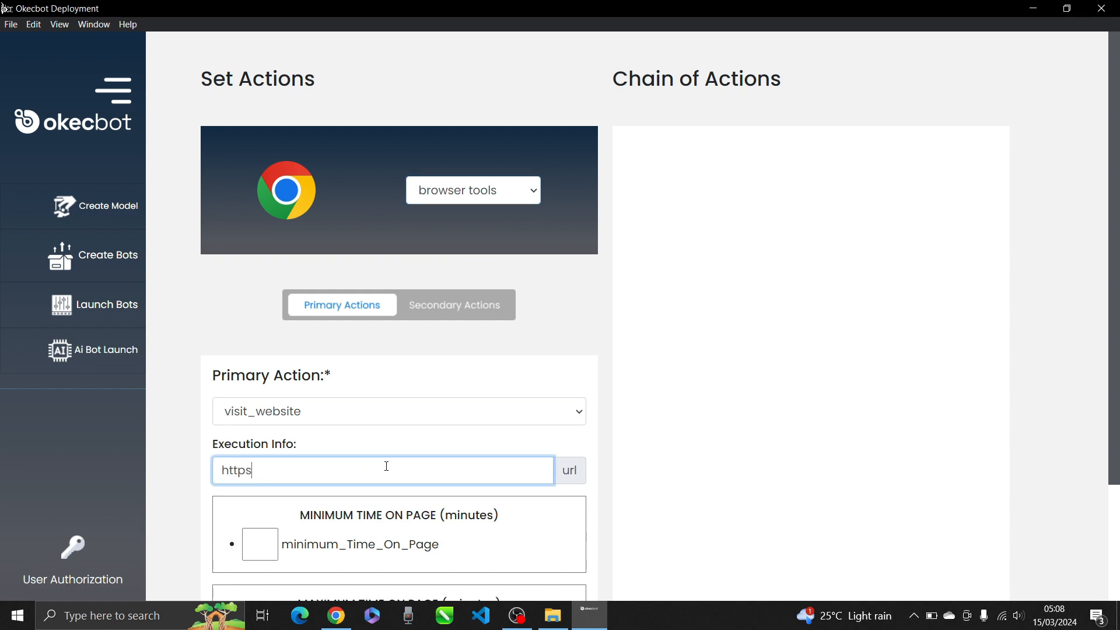
{"action": "type", "text": "://www.deviceinfo"}
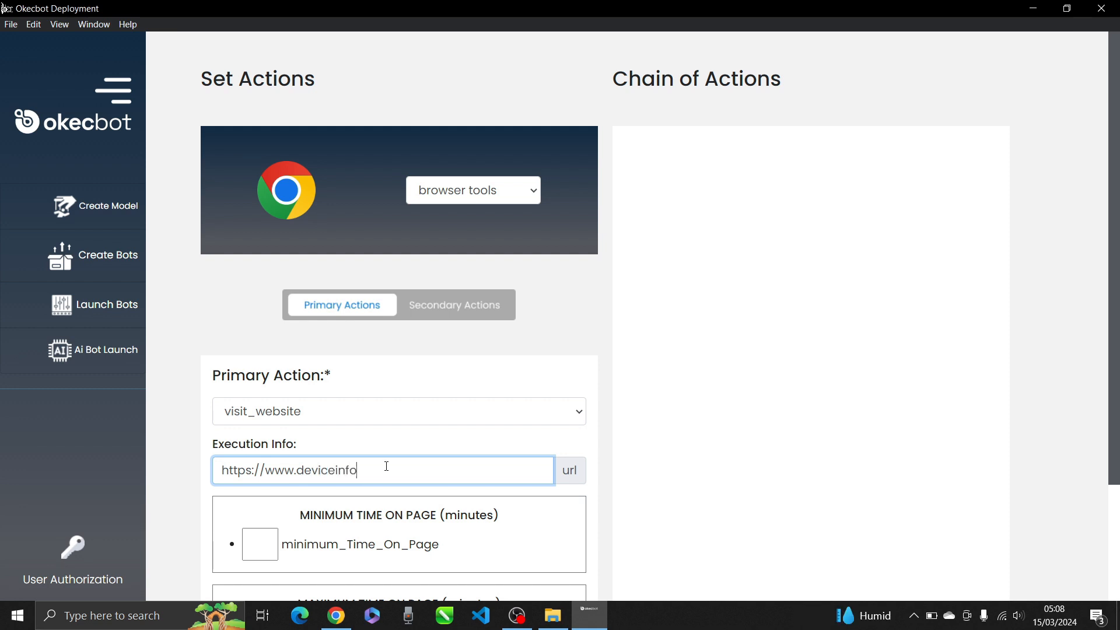
{"action": "type", "text": ".me"}
Review the time-on-page options of the visit_website action and the available tool categories.
{"action": "scroll", "coordinate": [531, 337], "scroll_direction": "down", "scroll_amount": 3}
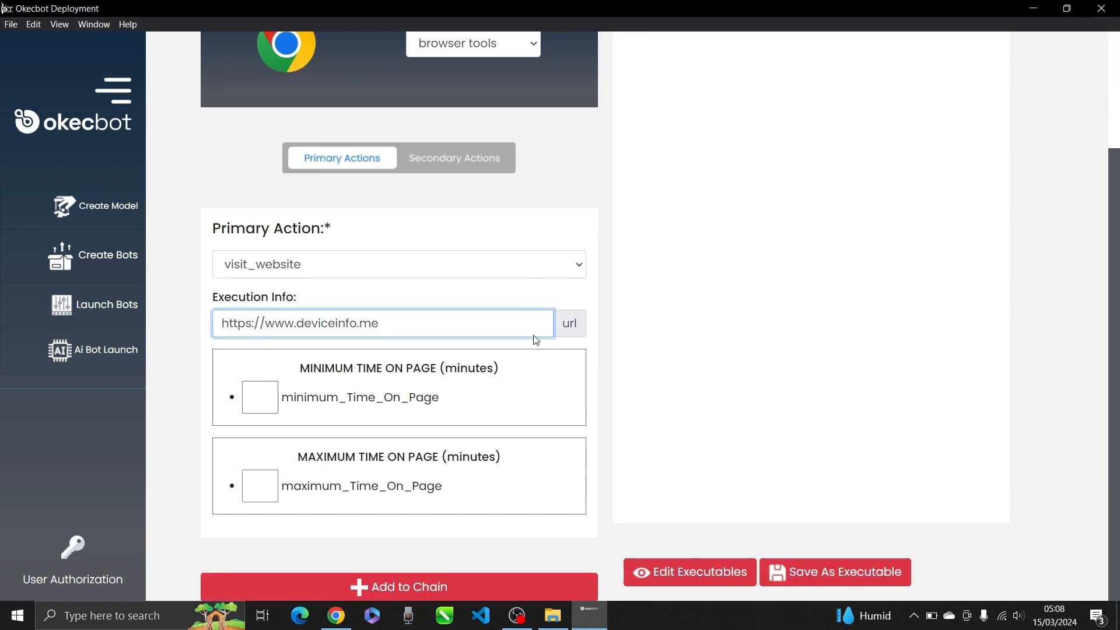
{"action": "scroll", "coordinate": [516, 337], "scroll_direction": "up", "scroll_amount": 2}
{"action": "scroll", "coordinate": [516, 338], "scroll_direction": "up", "scroll_amount": 1}
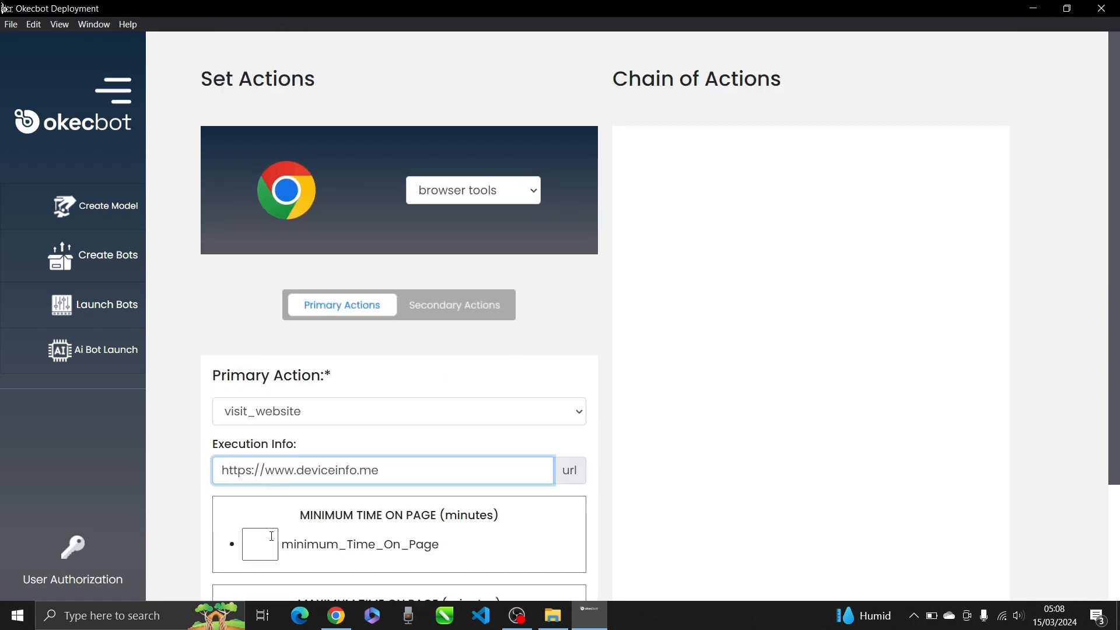
{"action": "scroll", "coordinate": [465, 363], "scroll_direction": "down", "scroll_amount": 1}
{"action": "scroll", "coordinate": [465, 364], "scroll_direction": "down", "scroll_amount": 1}
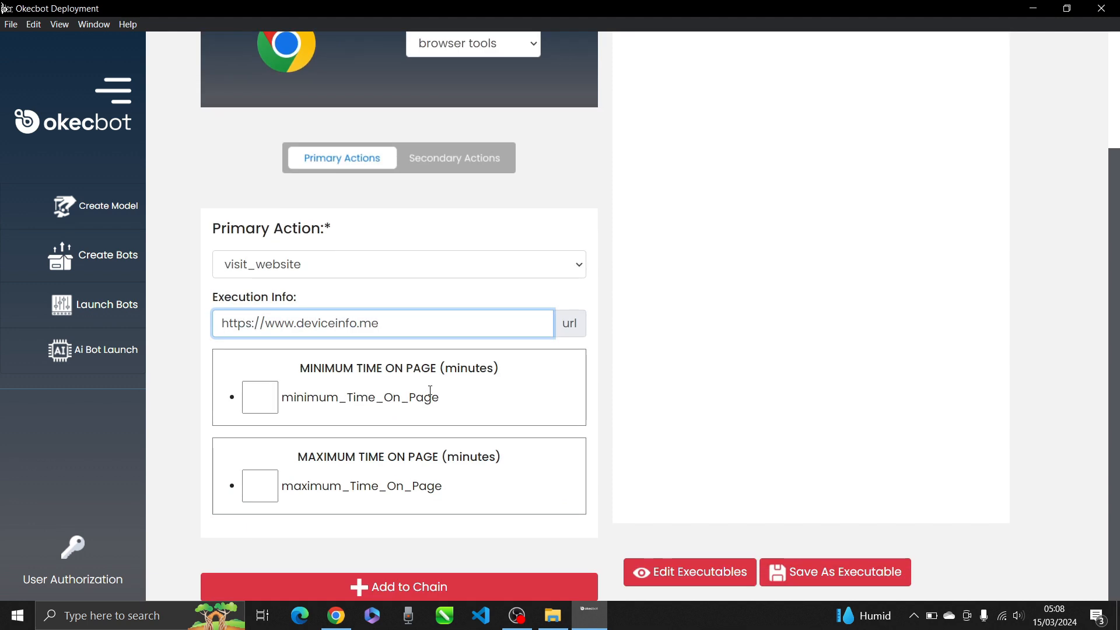
{"action": "scroll", "coordinate": [432, 394], "scroll_direction": "up", "scroll_amount": 2}
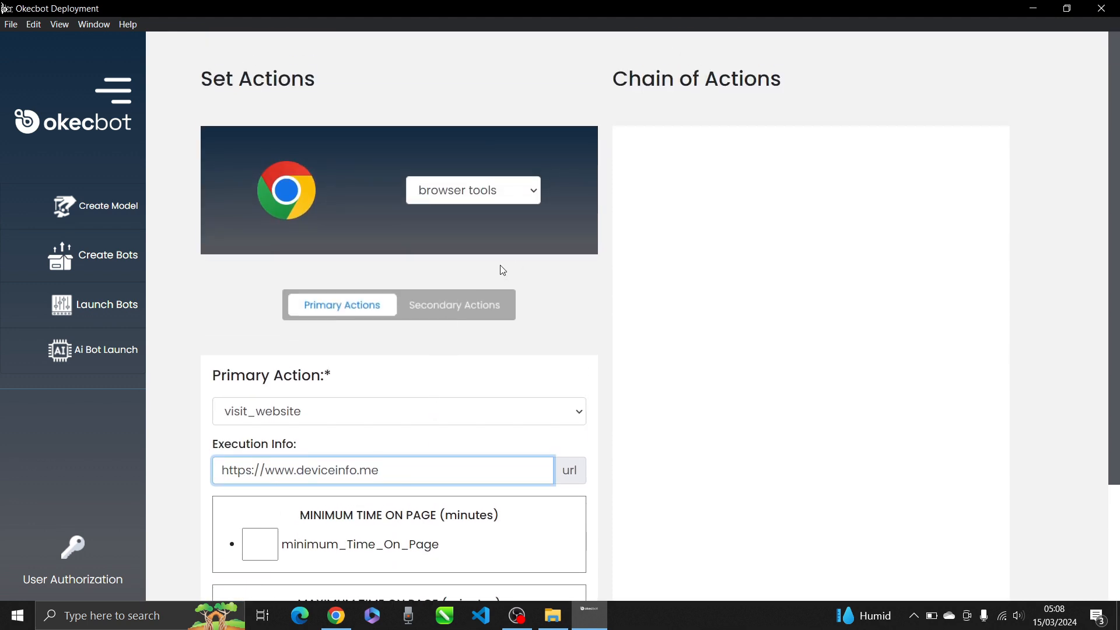
{"action": "left_click", "coordinate": [510, 190]}
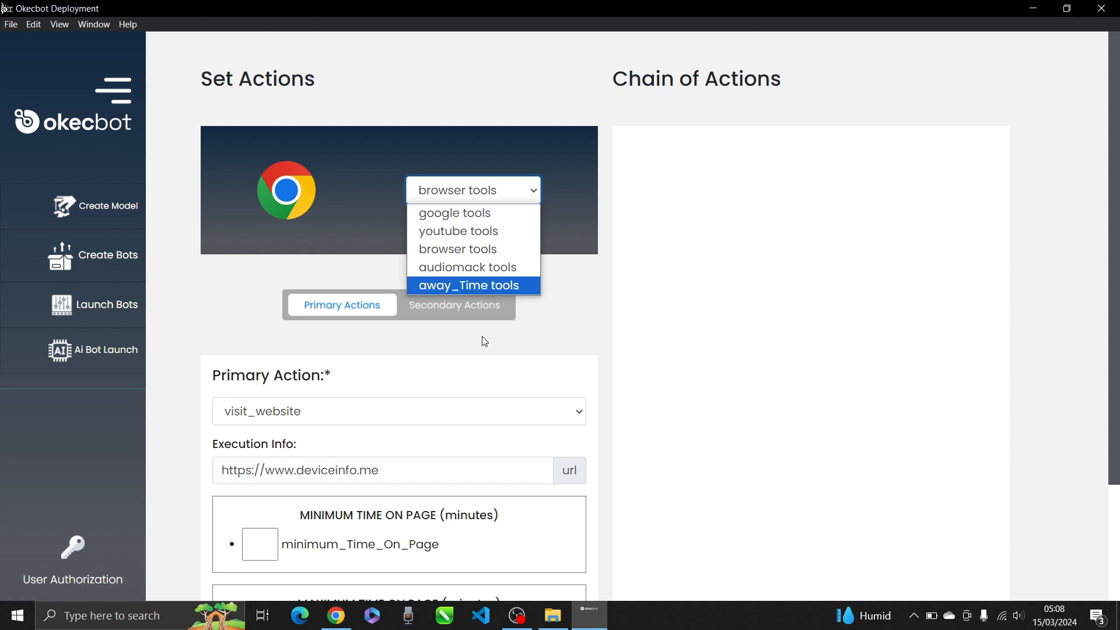
{"action": "left_click", "coordinate": [533, 337]}
Set the minimum time on page to 2 minutes and the maximum to 4, and add the visit_website action to the chain.
{"action": "scroll", "coordinate": [460, 377], "scroll_direction": "down", "scroll_amount": 2}
{"action": "left_click", "coordinate": [255, 405]}
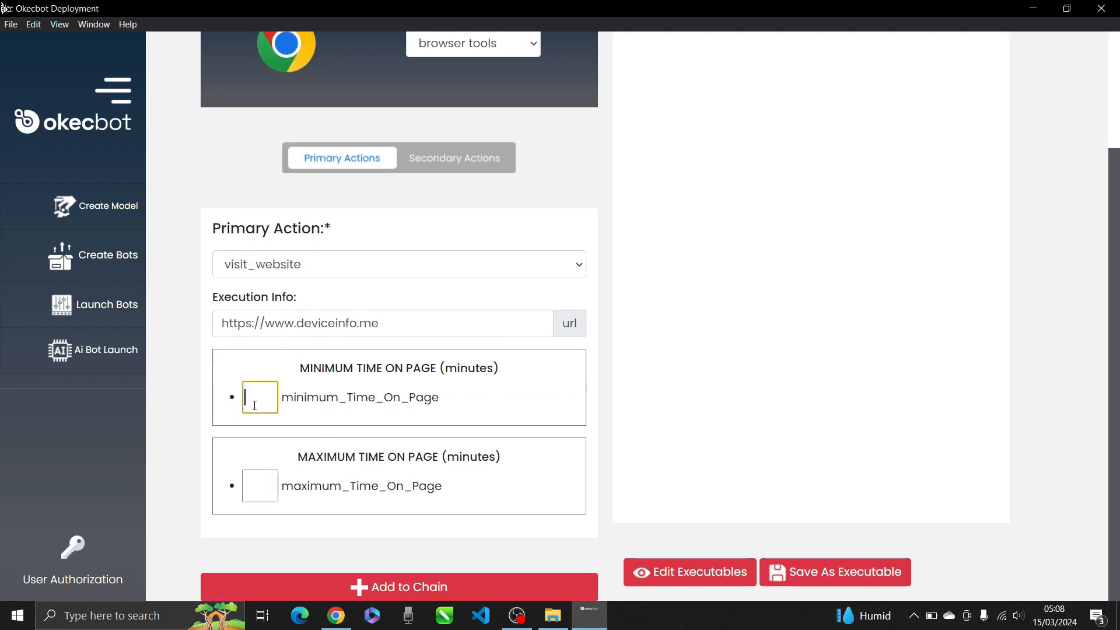
{"action": "type", "text": "2"}
{"action": "left_click", "coordinate": [270, 487]}
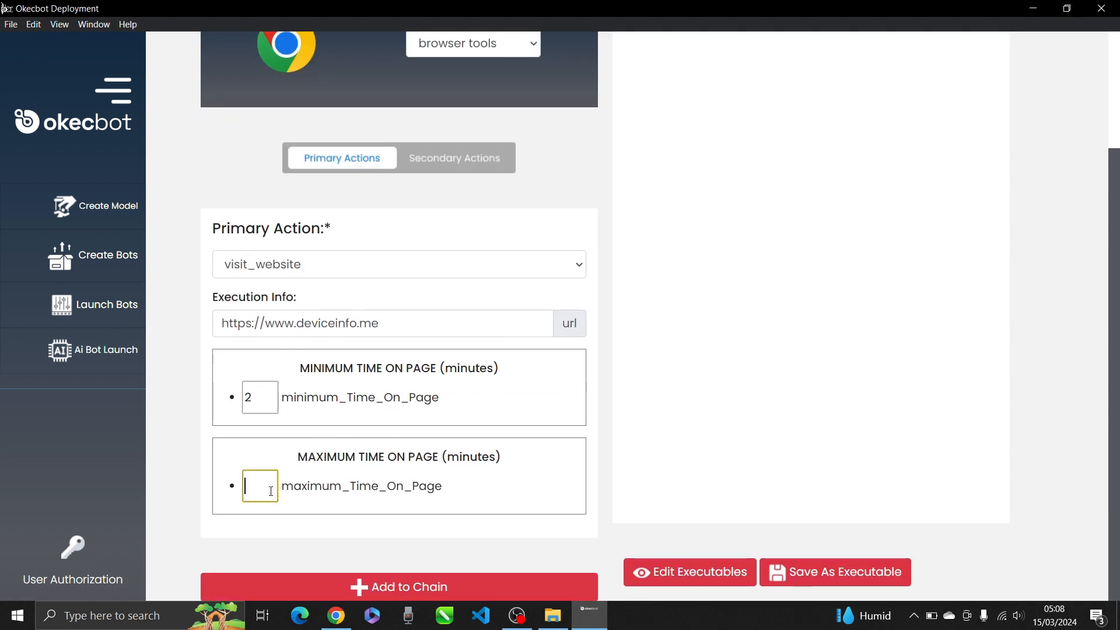
{"action": "type", "text": "4"}
{"action": "left_click", "coordinate": [432, 589]}
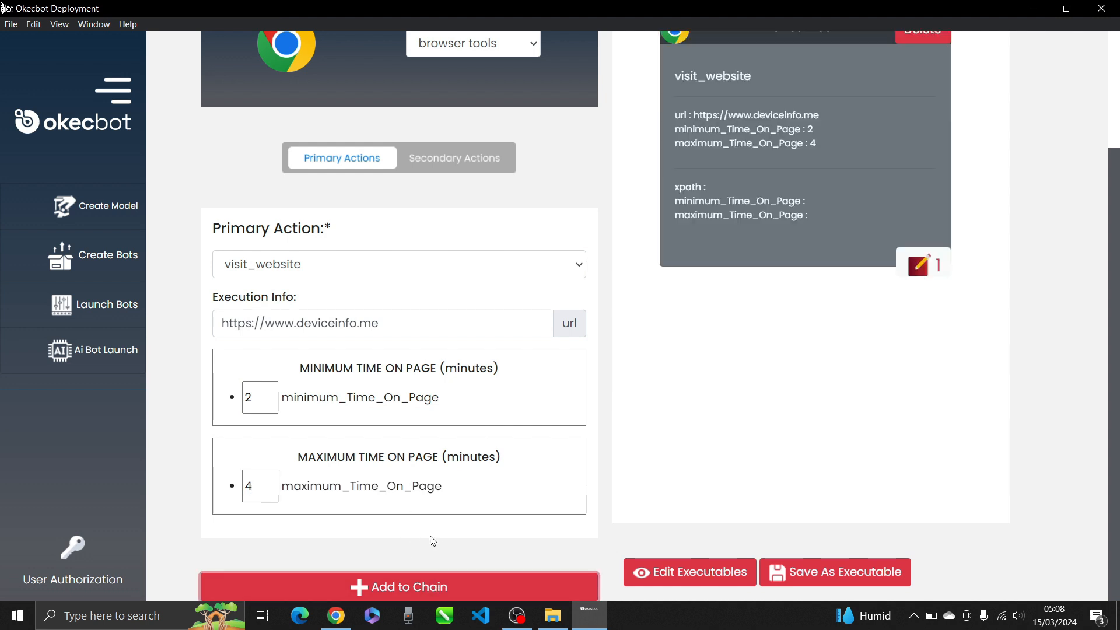
Save the chain of actions as an executable named Device Info and dismiss the confirmation.
{"action": "scroll", "coordinate": [793, 291], "scroll_direction": "up", "scroll_amount": 2}
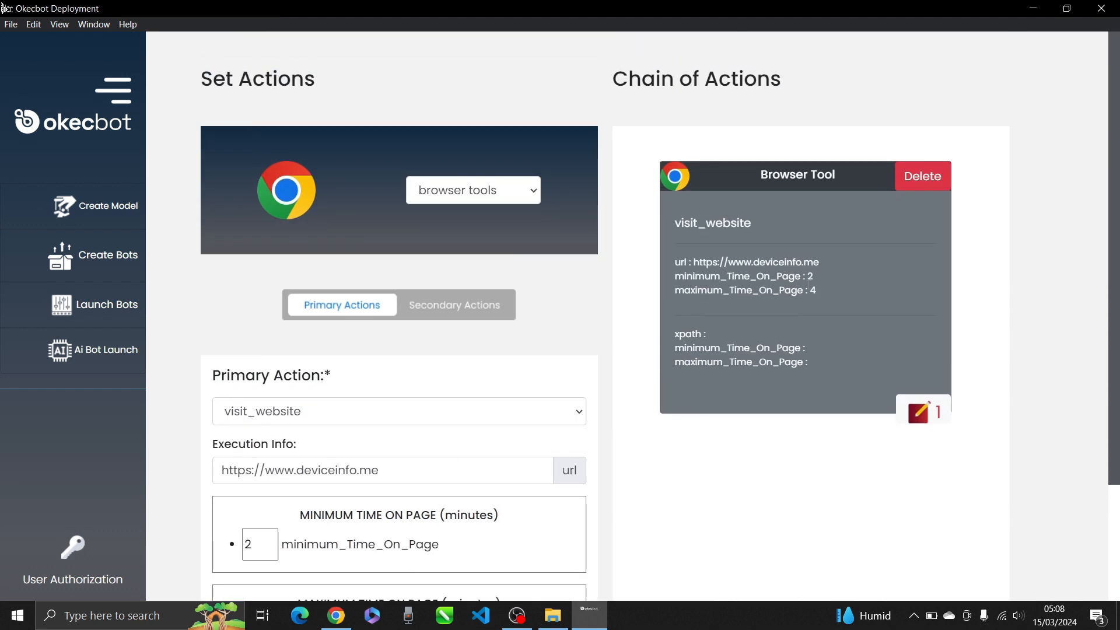
{"action": "scroll", "coordinate": [800, 288], "scroll_direction": "down", "scroll_amount": 2}
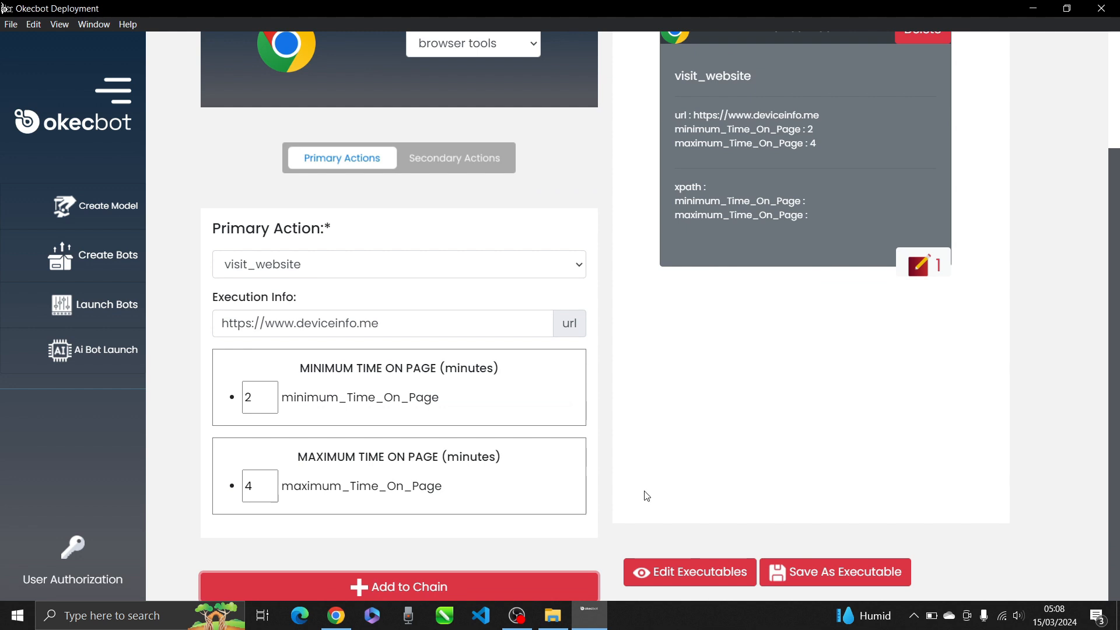
{"action": "left_click", "coordinate": [811, 578]}
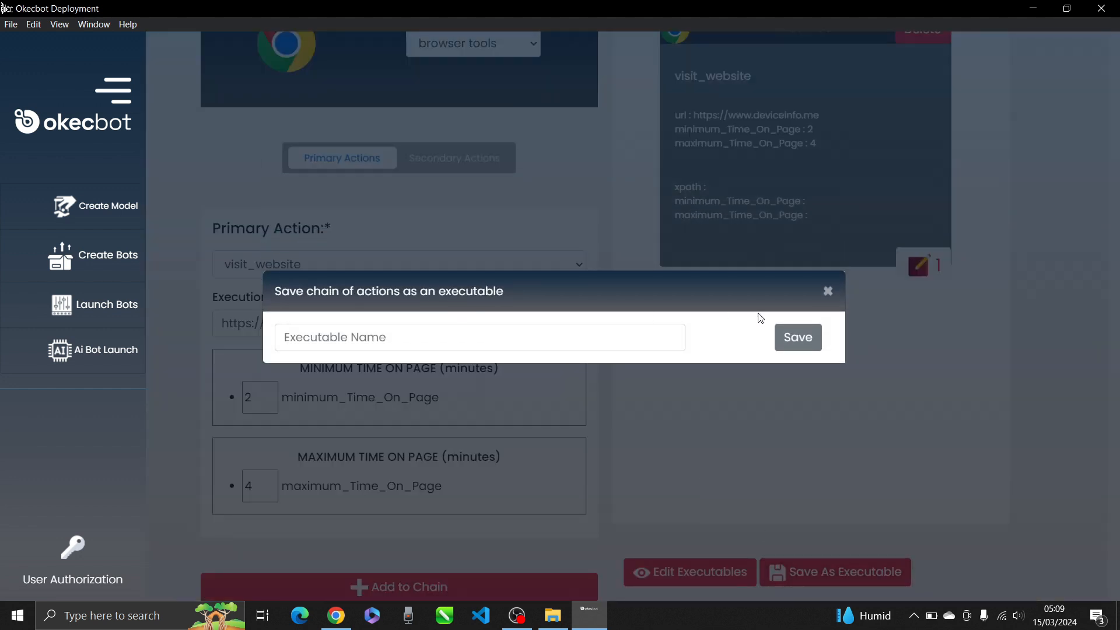
{"action": "left_click", "coordinate": [615, 341]}
{"action": "type", "text": "Dev"}
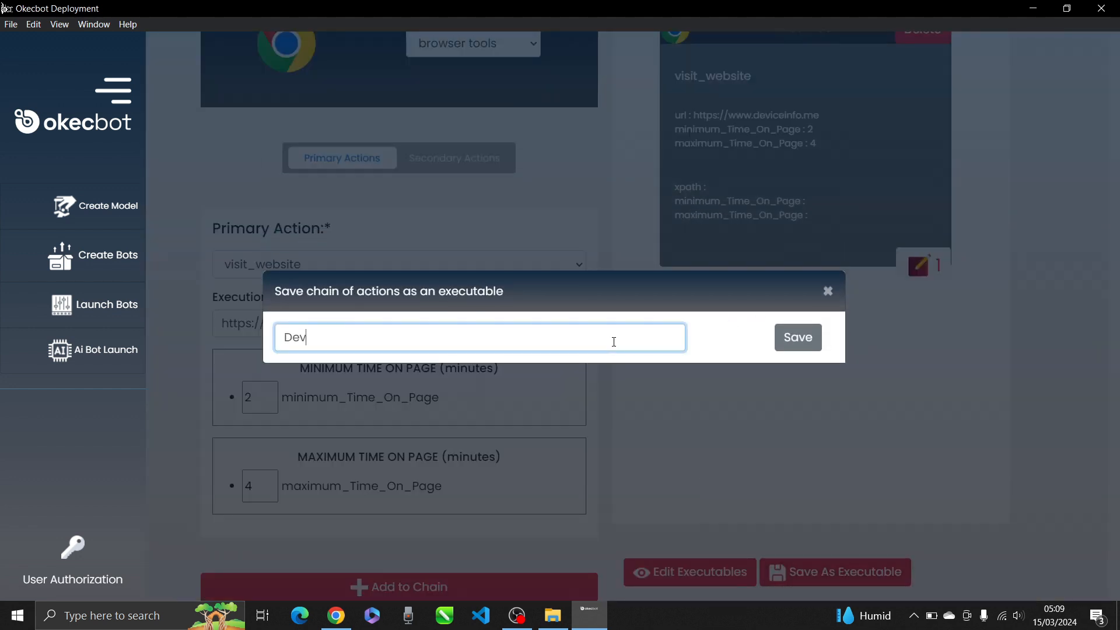
{"action": "type", "text": "ice Im"}
{"action": "key", "text": "BackSpace"}
{"action": "type", "text": "nfo"}
{"action": "left_click", "coordinate": [798, 338]}
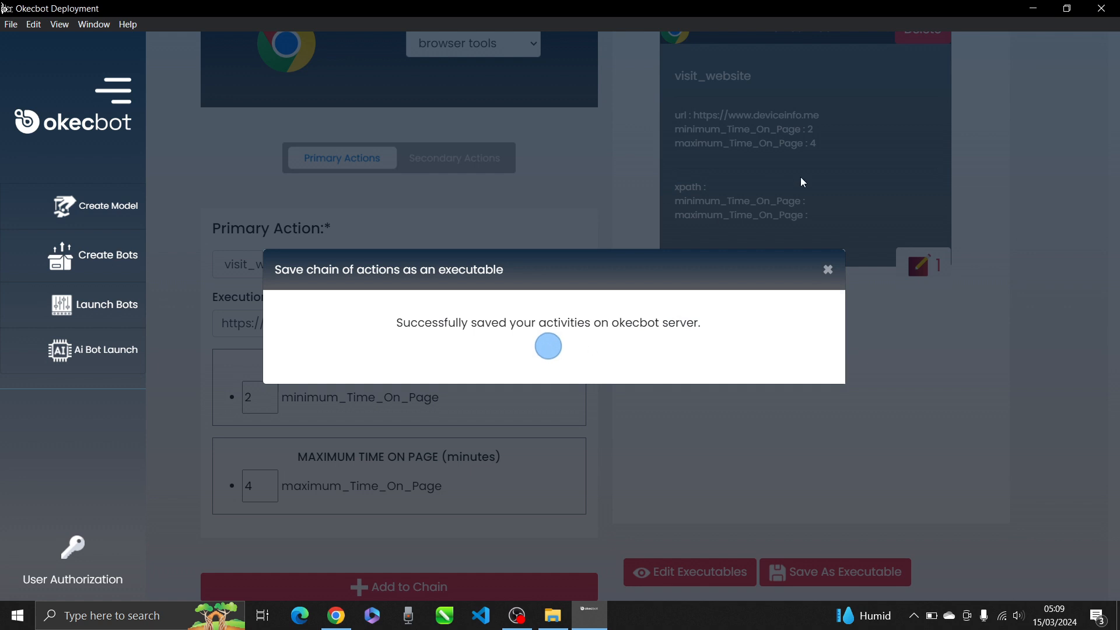
{"action": "left_click", "coordinate": [829, 268]}
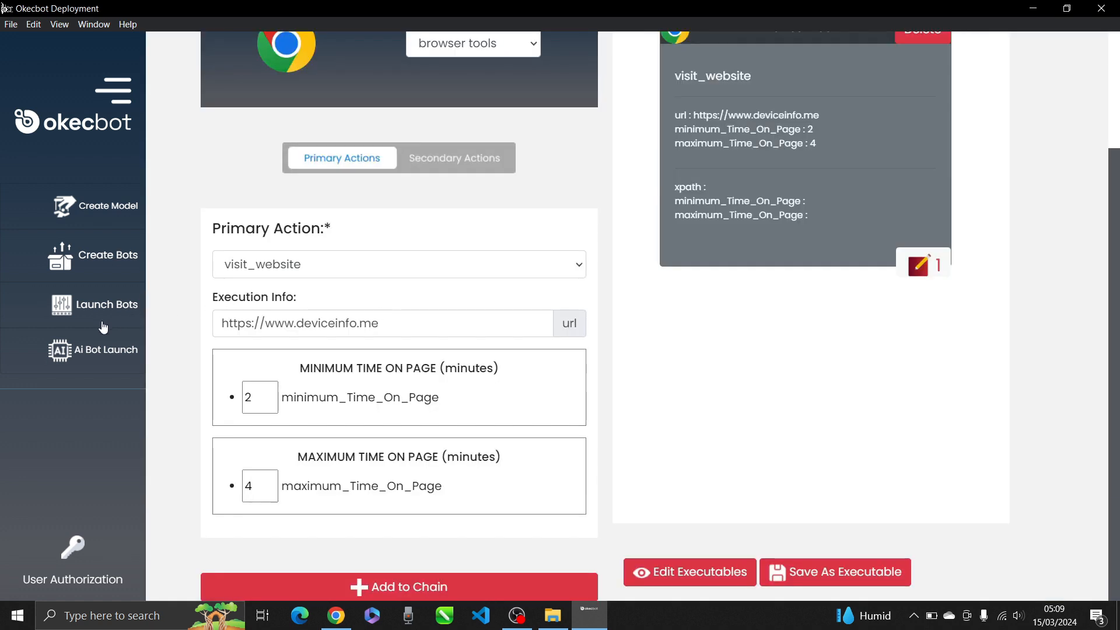